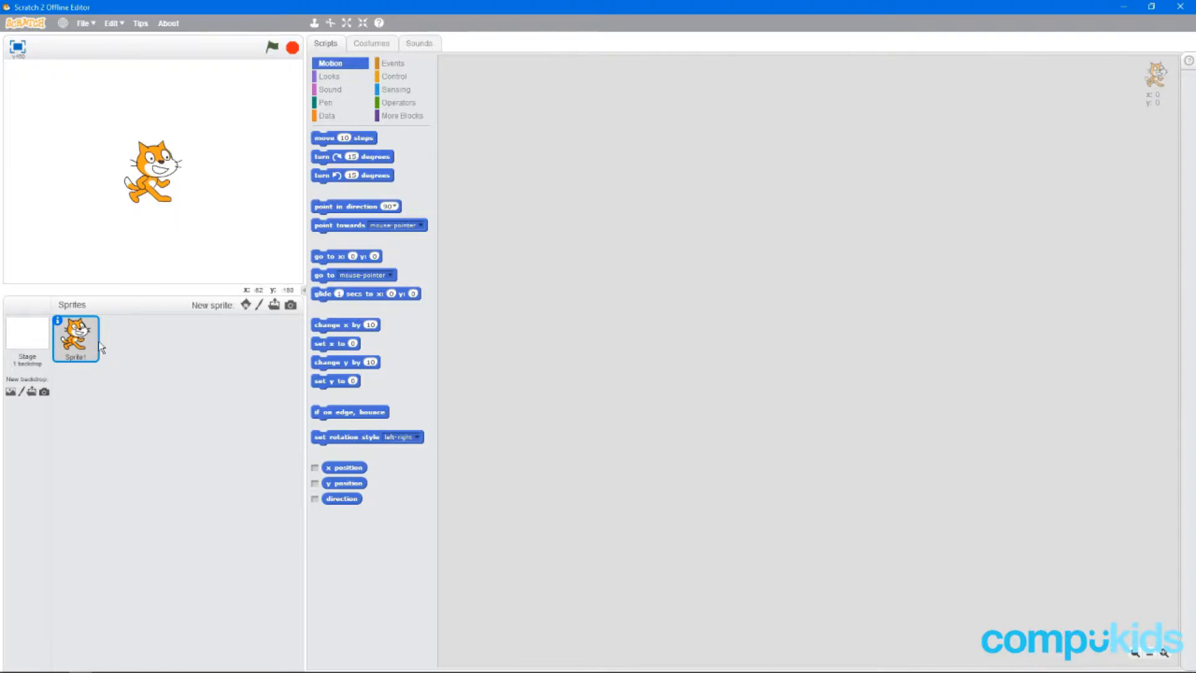
Delete the default cat sprite and add the "stars" backdrop from the library's Space theme to the stage
{"action": "right_click", "coordinate": [77, 341]}
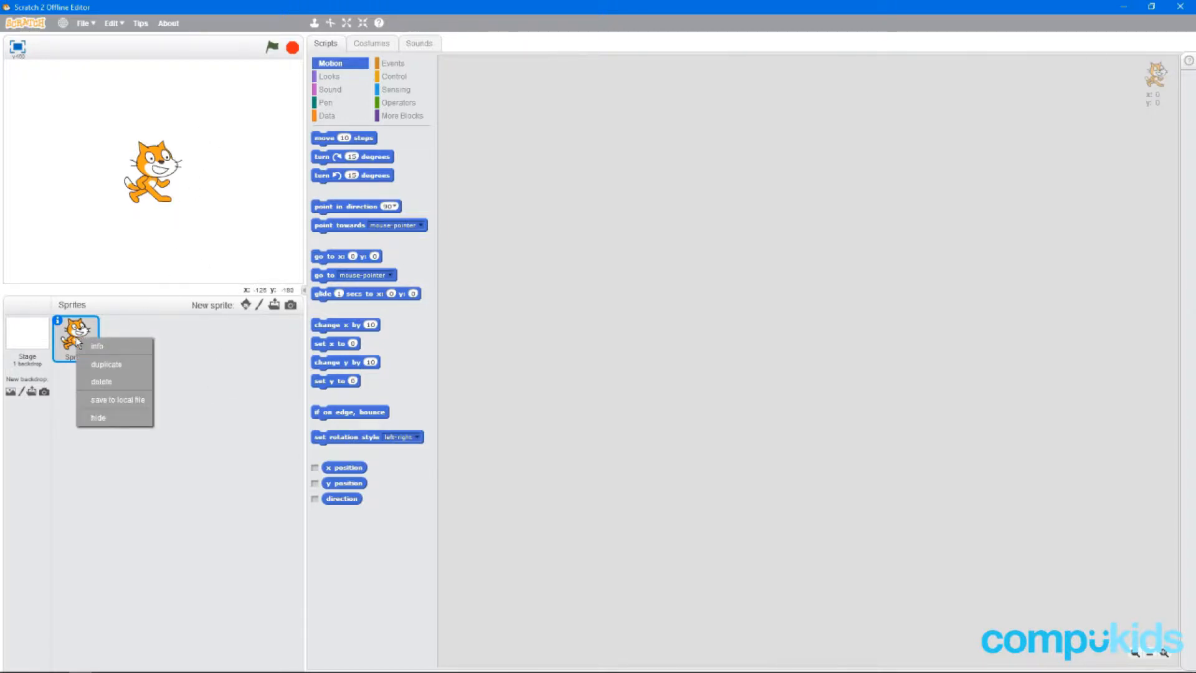
{"action": "left_click", "coordinate": [100, 381]}
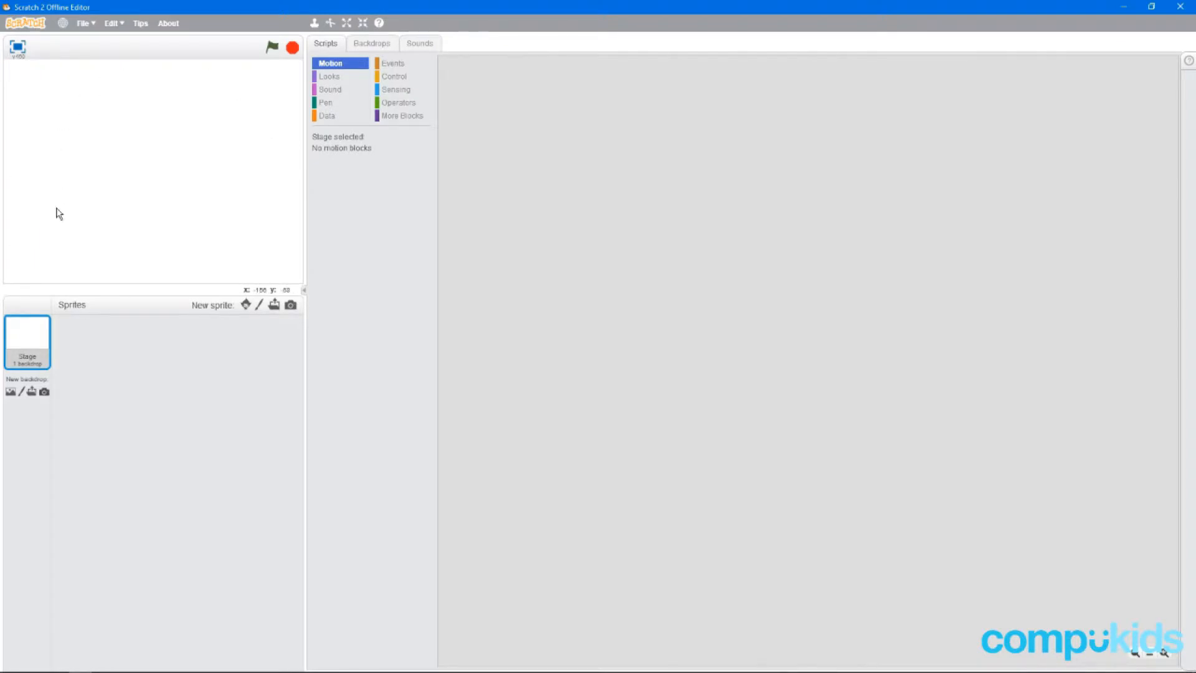
{"action": "left_click", "coordinate": [11, 392]}
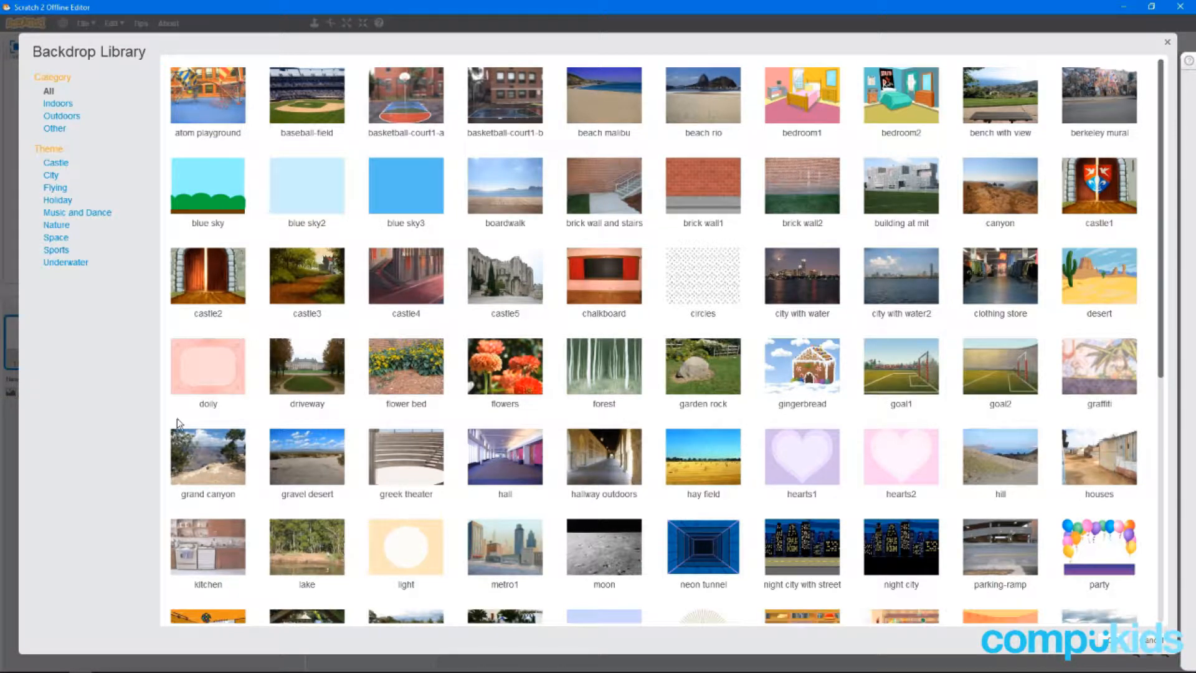
{"action": "left_click", "coordinate": [57, 238]}
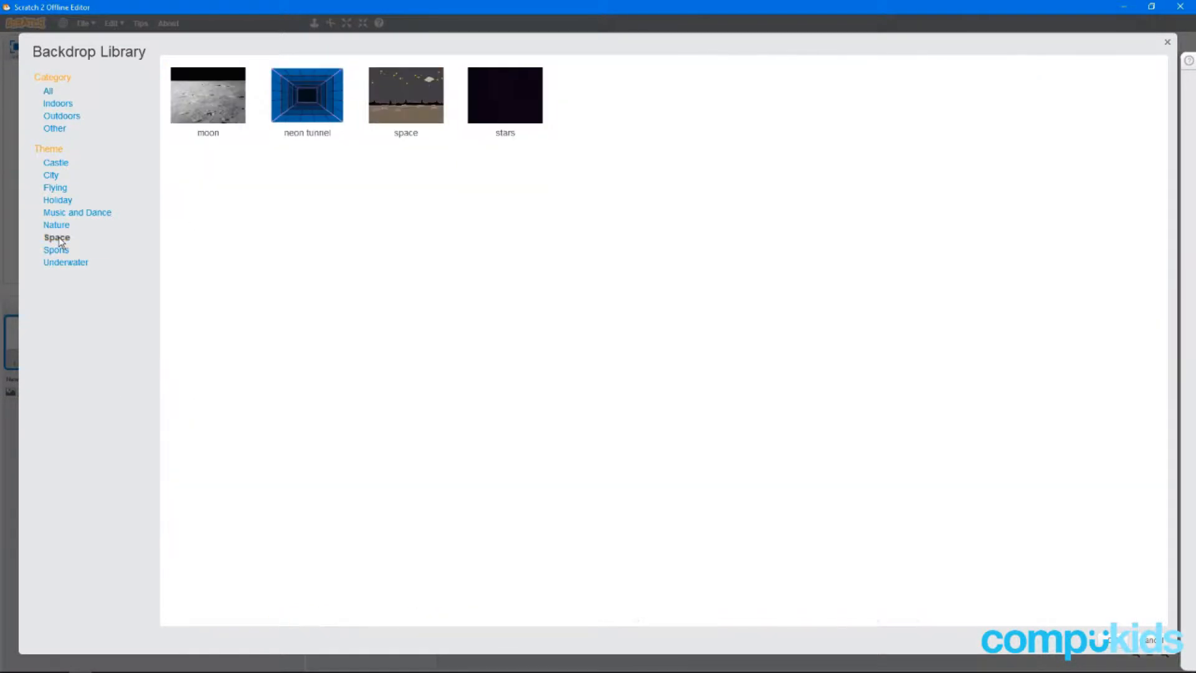
{"action": "double_click", "coordinate": [507, 111]}
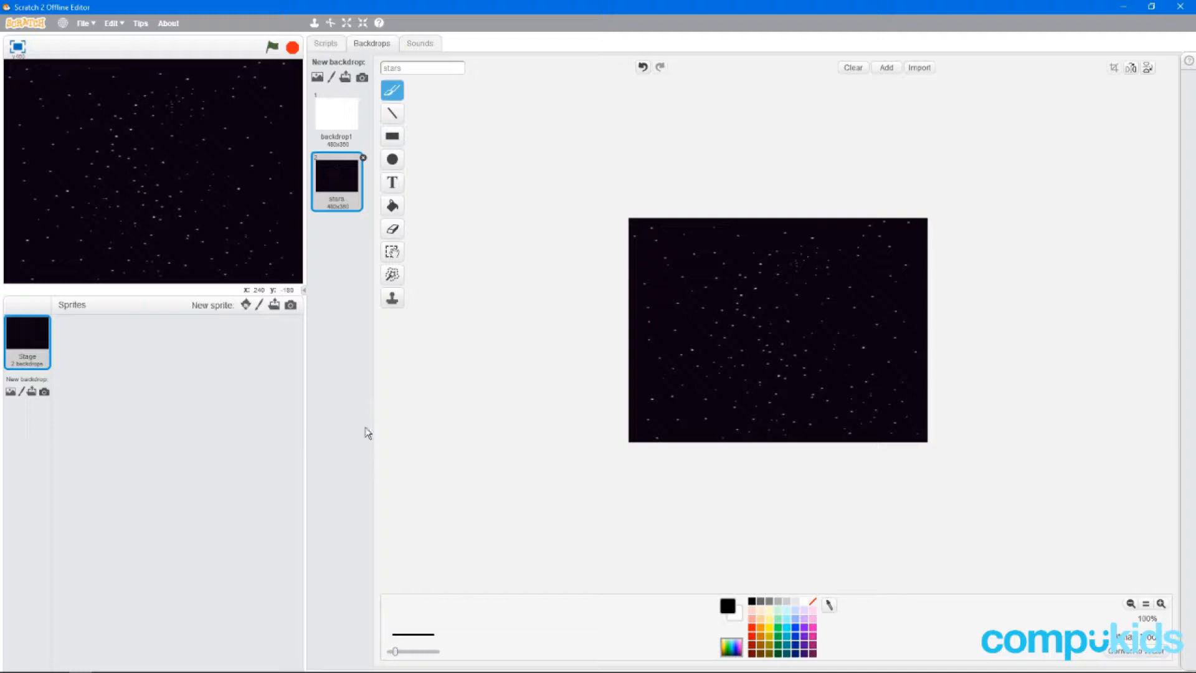
Add the Spaceship sprite from the library's Space theme and place it near the centre of the stage
{"action": "left_click", "coordinate": [246, 305]}
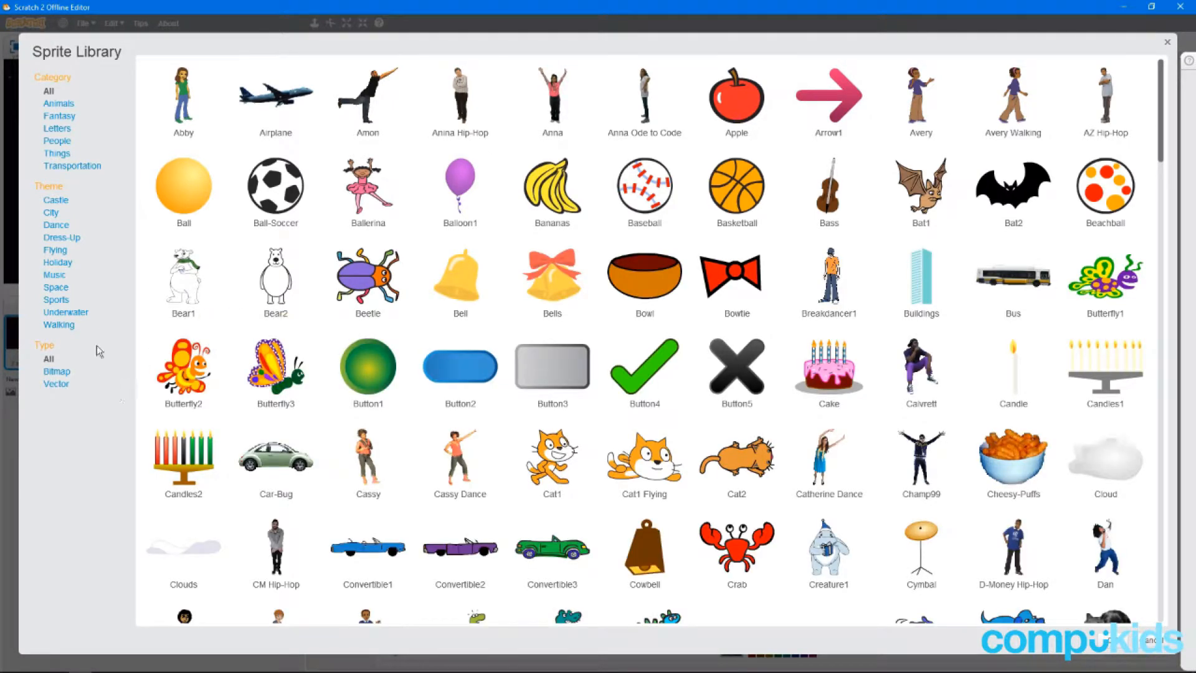
{"action": "left_click", "coordinate": [58, 288]}
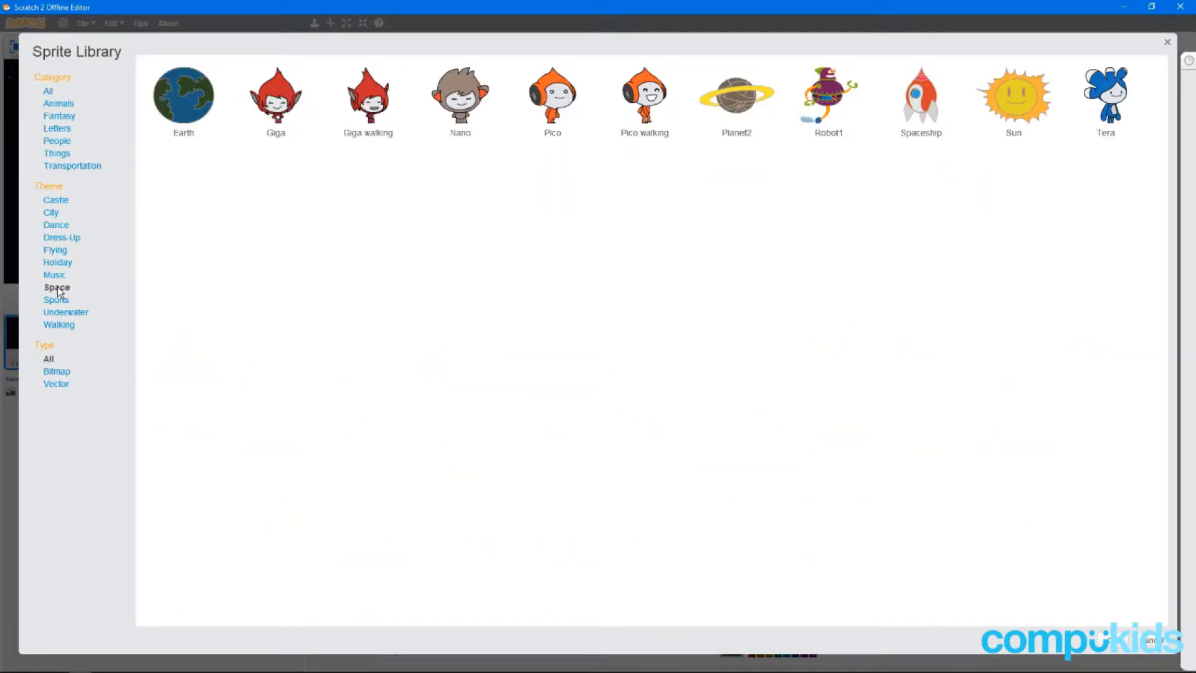
{"action": "double_click", "coordinate": [921, 110]}
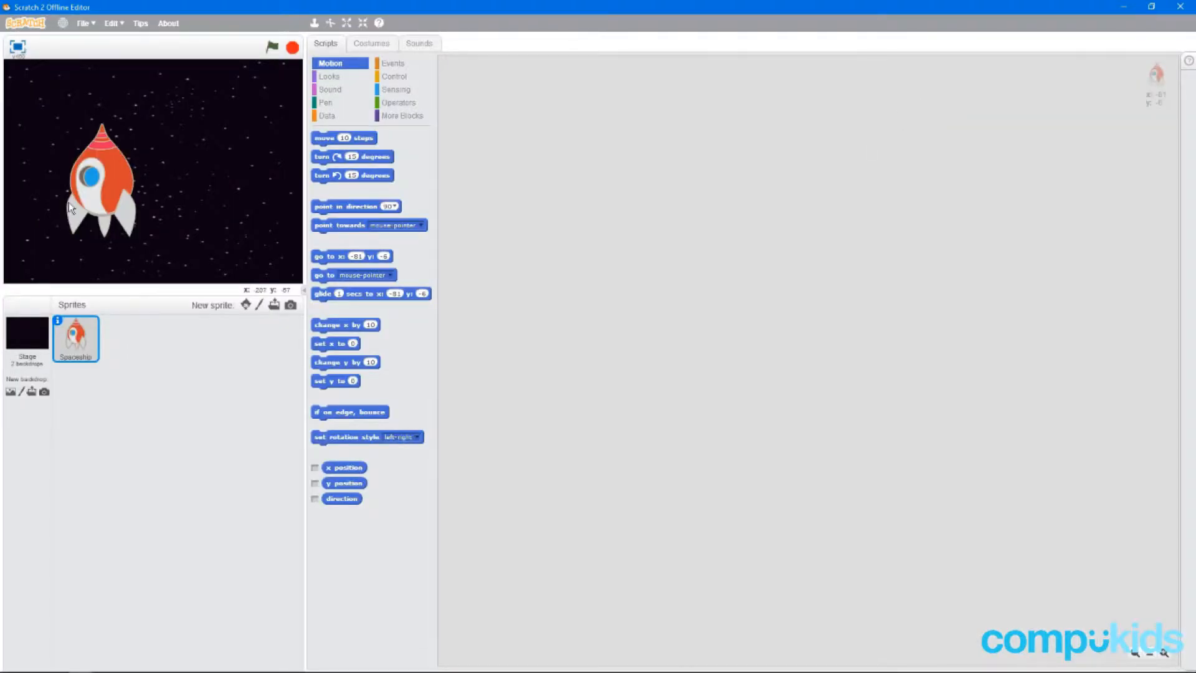
{"action": "left_click_drag", "start_coordinate": [90, 196], "coordinate": [156, 194]}
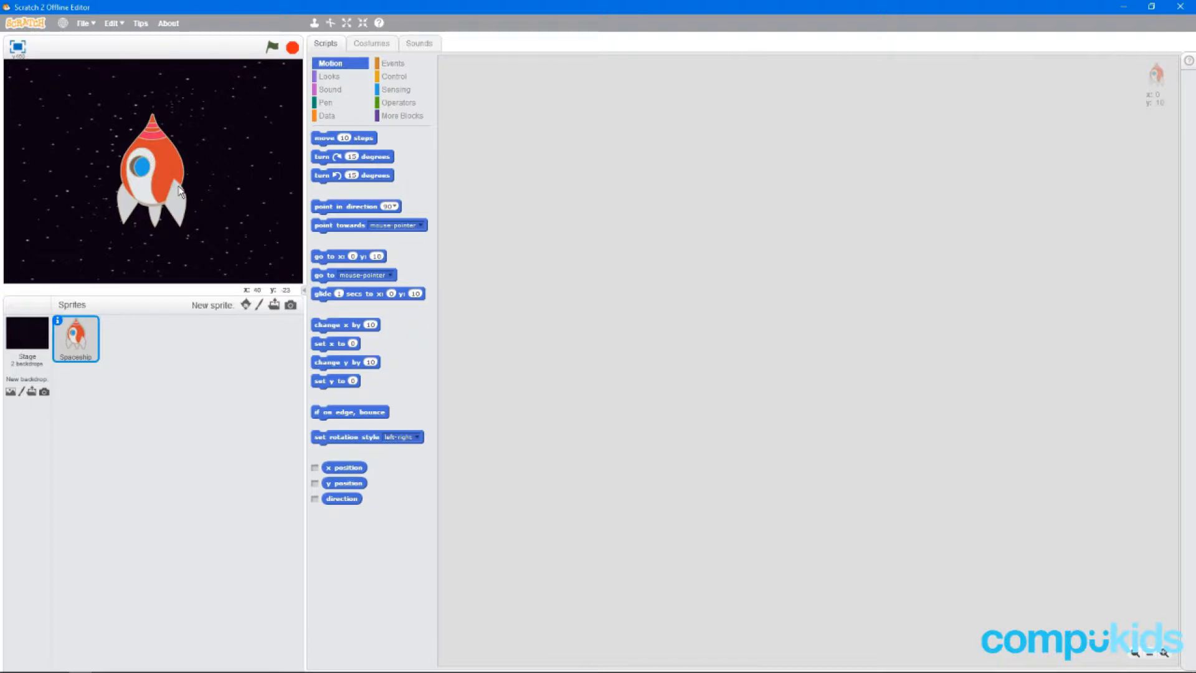
Delete the spaceship-b costume and rotate the spaceship-a costume a quarter turn counterclockwise so its nose faces left
{"action": "left_click", "coordinate": [370, 45]}
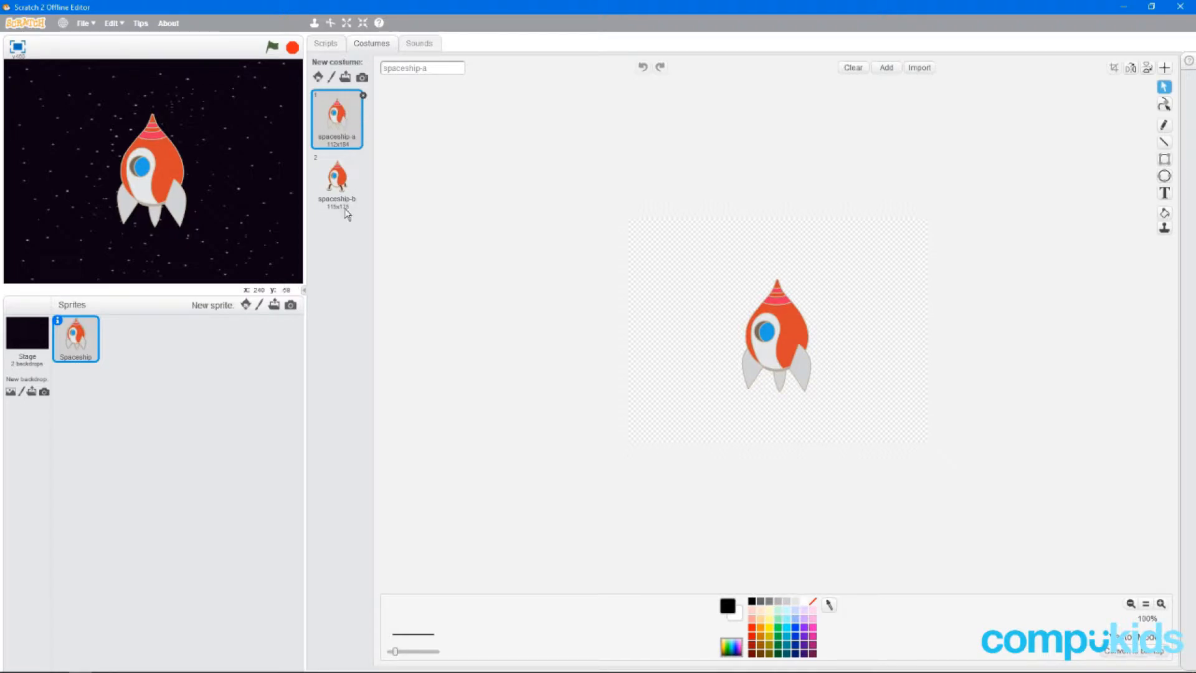
{"action": "left_click", "coordinate": [342, 184]}
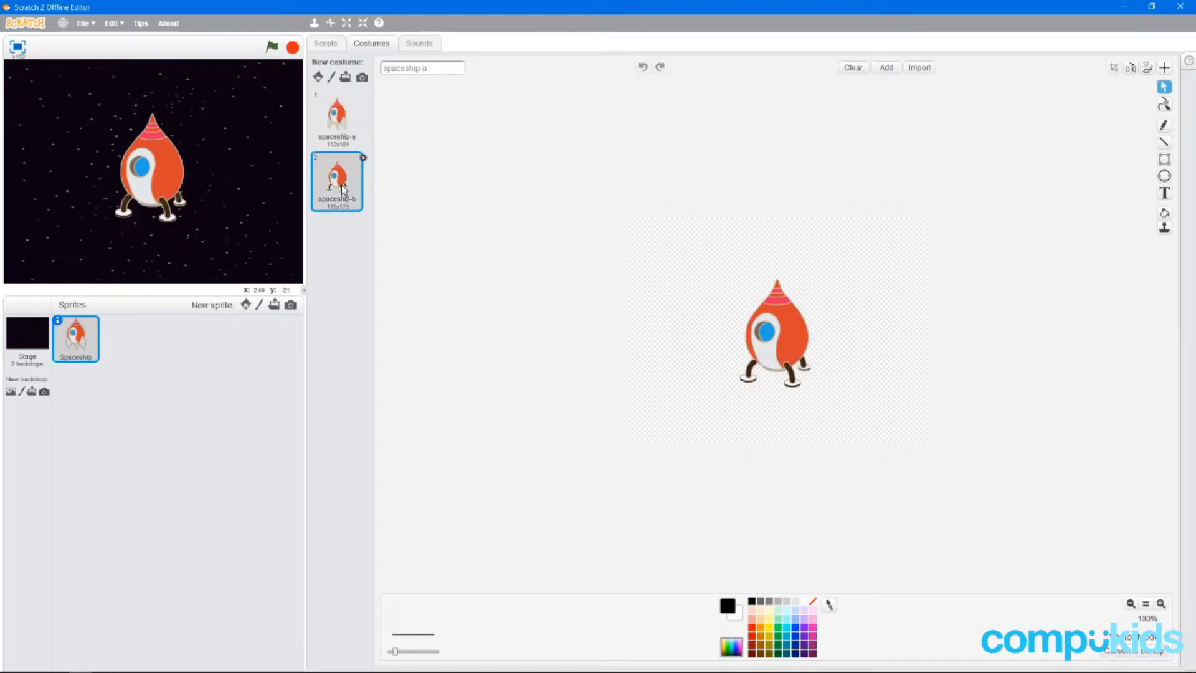
{"action": "left_click", "coordinate": [363, 158]}
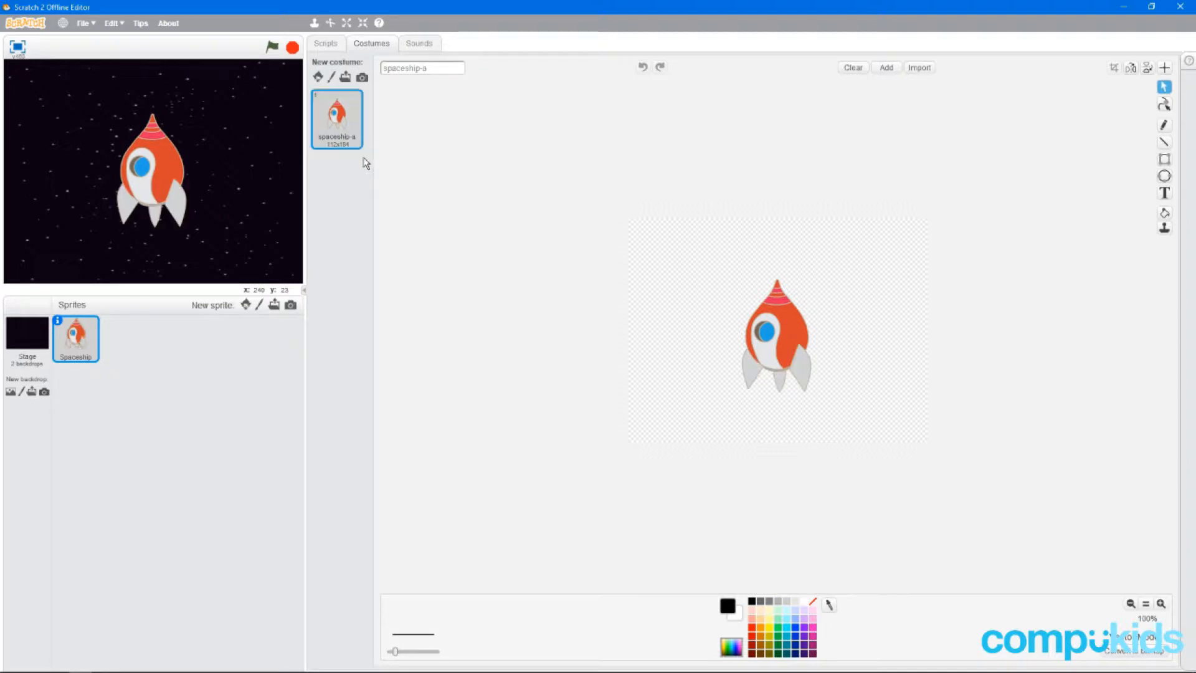
{"action": "left_click", "coordinate": [794, 331]}
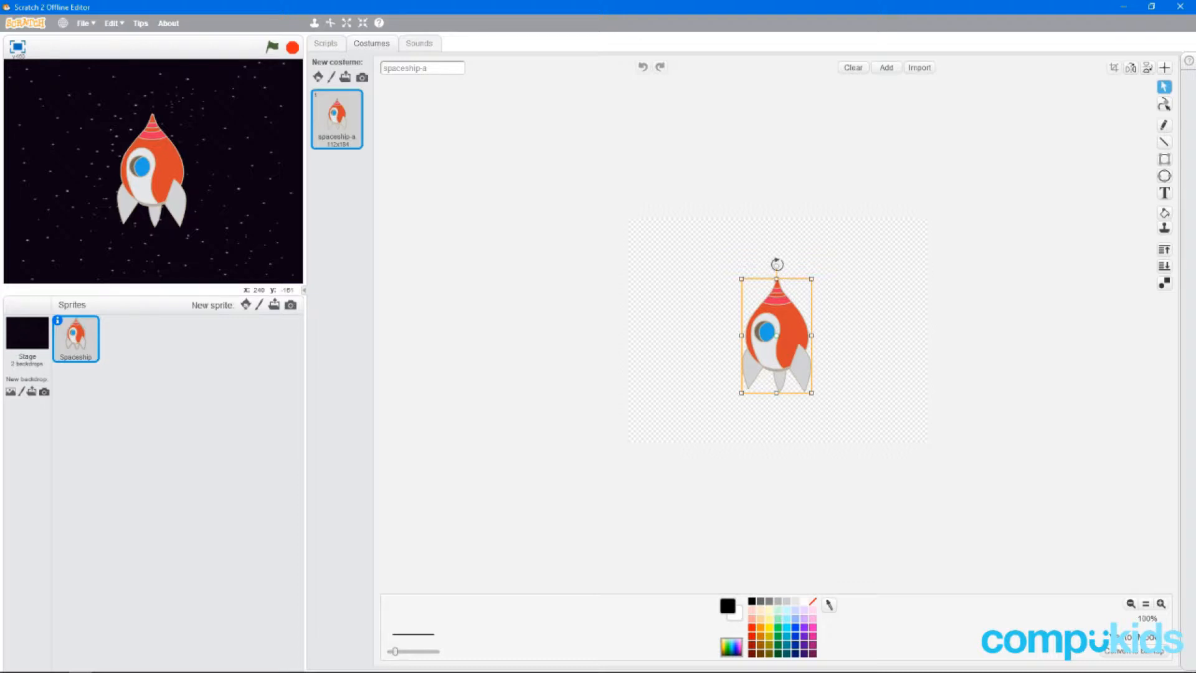
{"action": "left_click_drag", "start_coordinate": [776, 264], "coordinate": [695, 335]}
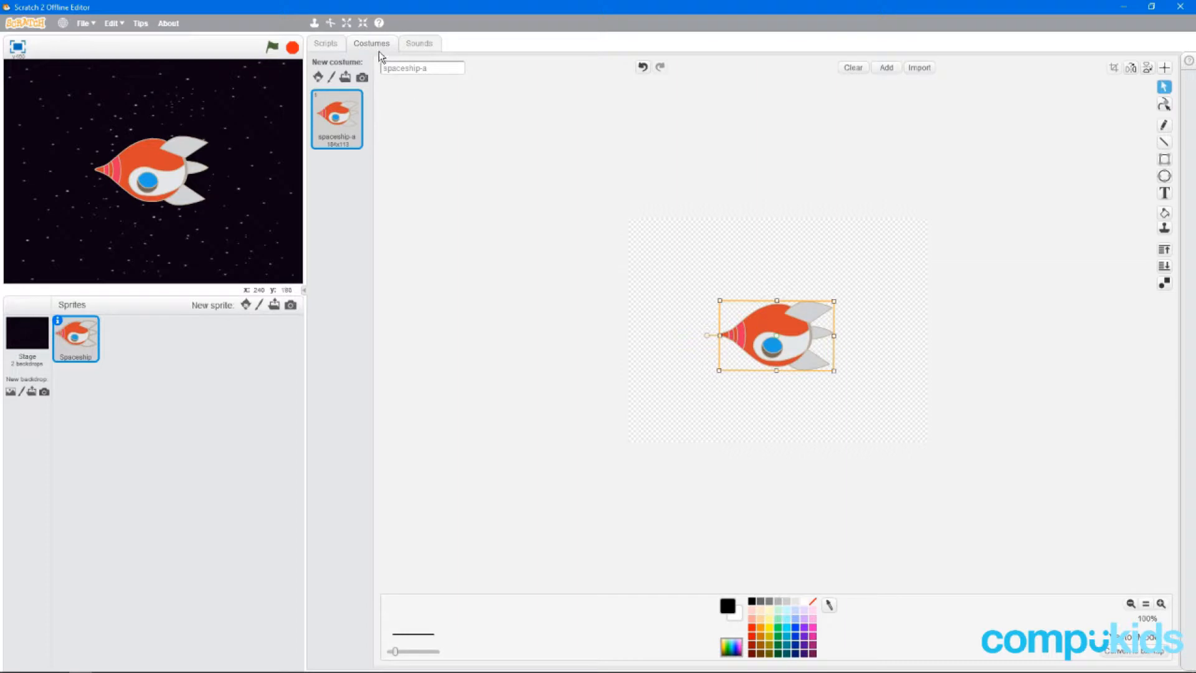
Shrink the spaceship costume to about a third of its size and move the sprite to the middle of the stage's right edge
{"action": "left_click", "coordinate": [363, 23]}
{"action": "left_click", "coordinate": [784, 330]}
{"action": "left_click", "coordinate": [784, 330]}
{"action": "left_click", "coordinate": [784, 330]}
{"action": "left_click", "coordinate": [784, 330]}
{"action": "left_click", "coordinate": [783, 331]}
{"action": "left_click", "coordinate": [784, 330]}
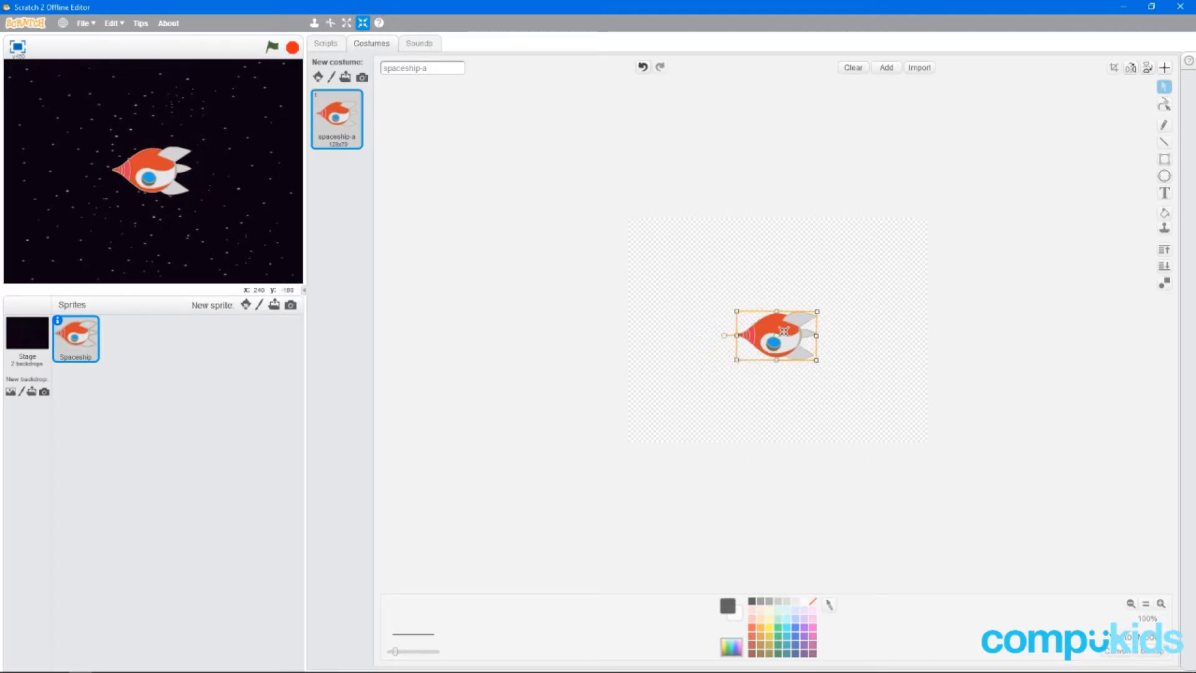
{"action": "left_click", "coordinate": [783, 330]}
{"action": "left_click", "coordinate": [783, 331]}
{"action": "left_click", "coordinate": [783, 331]}
{"action": "left_click", "coordinate": [781, 332]}
{"action": "left_click", "coordinate": [780, 333]}
{"action": "left_click", "coordinate": [779, 334]}
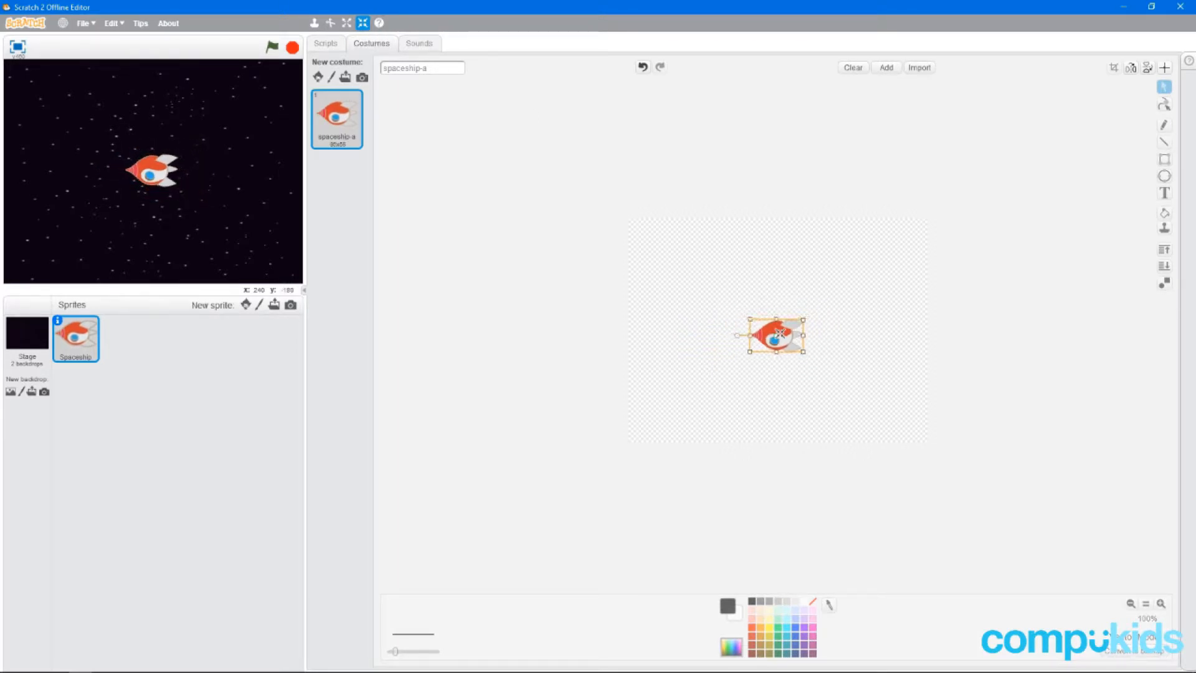
{"action": "left_click", "coordinate": [779, 334]}
{"action": "left_click", "coordinate": [779, 334]}
{"action": "left_click", "coordinate": [780, 334]}
{"action": "left_click", "coordinate": [780, 334]}
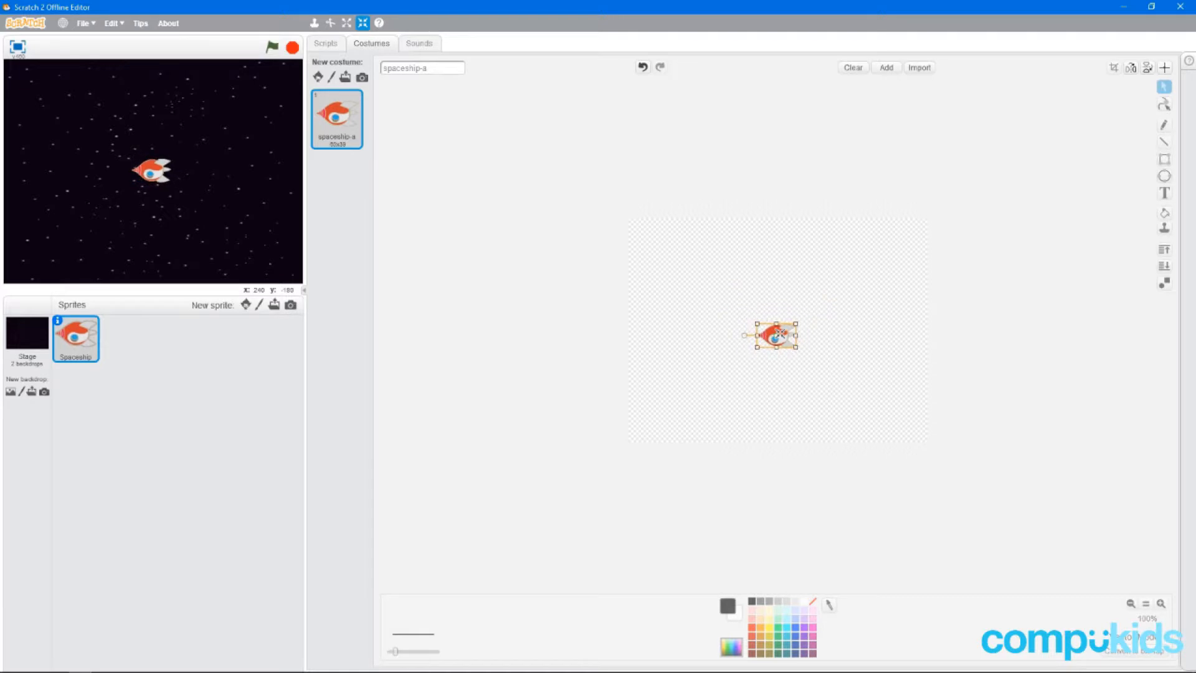
{"action": "left_click", "coordinate": [626, 288]}
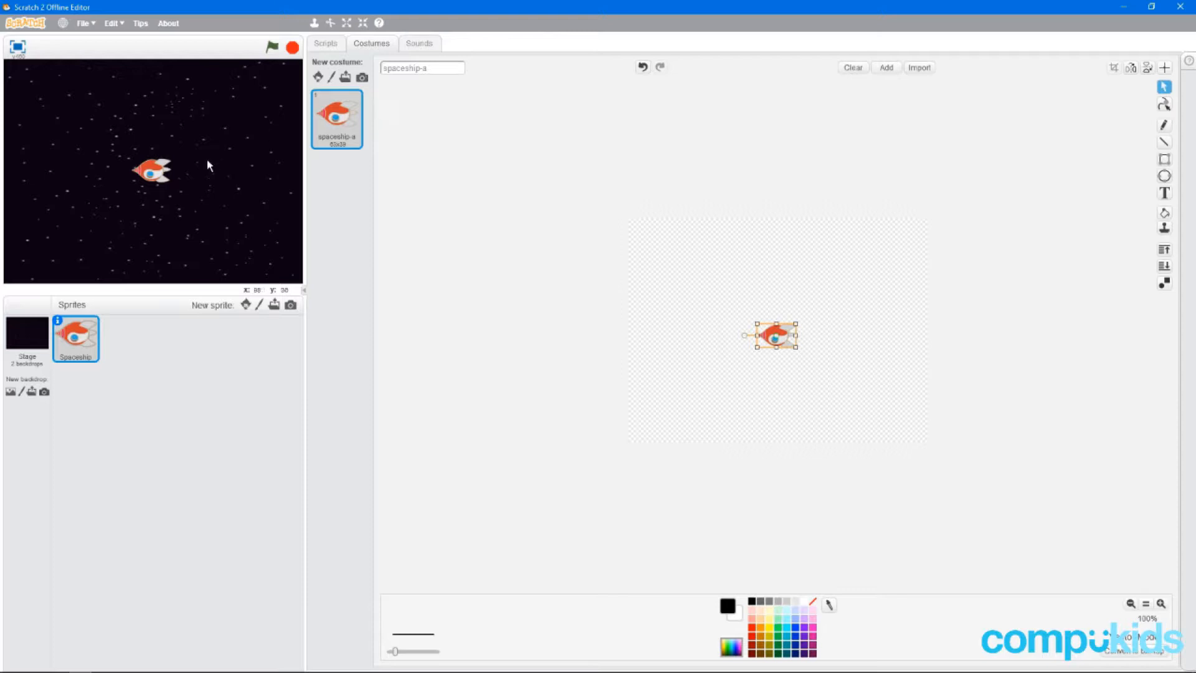
{"action": "left_click_drag", "start_coordinate": [150, 183], "coordinate": [289, 187]}
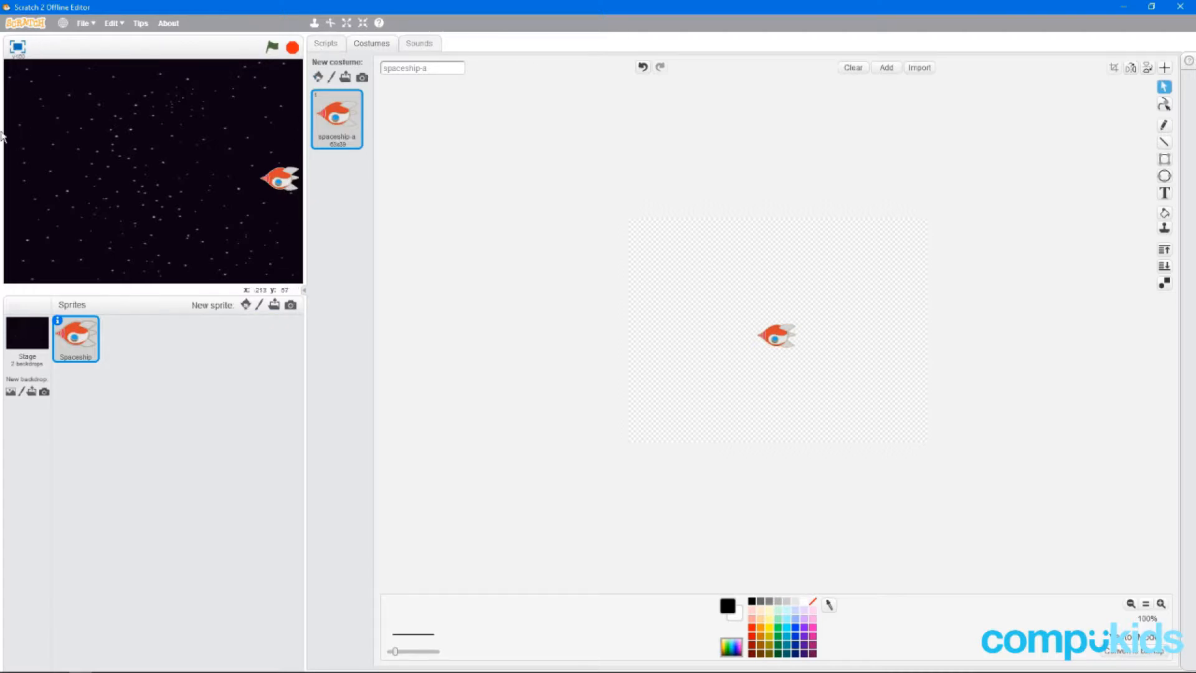
Add the Earth sprite from the library's Space theme and place it in the stage's upper-left corner
{"action": "left_click", "coordinate": [247, 310]}
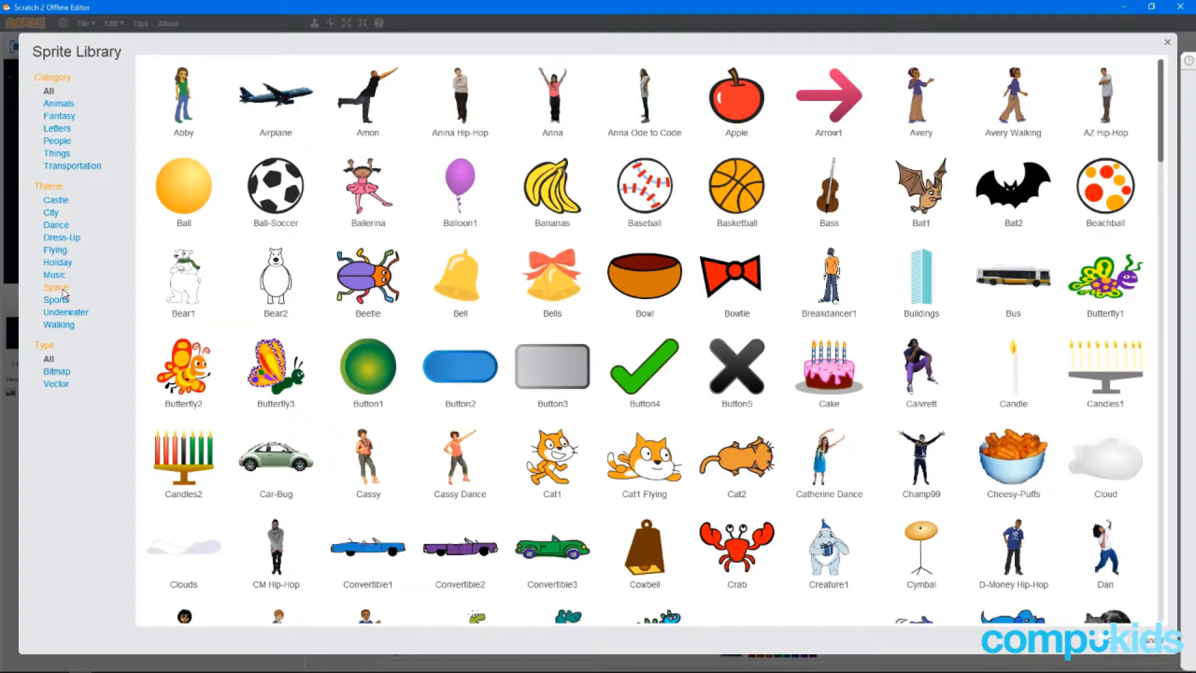
{"action": "left_click", "coordinate": [56, 287]}
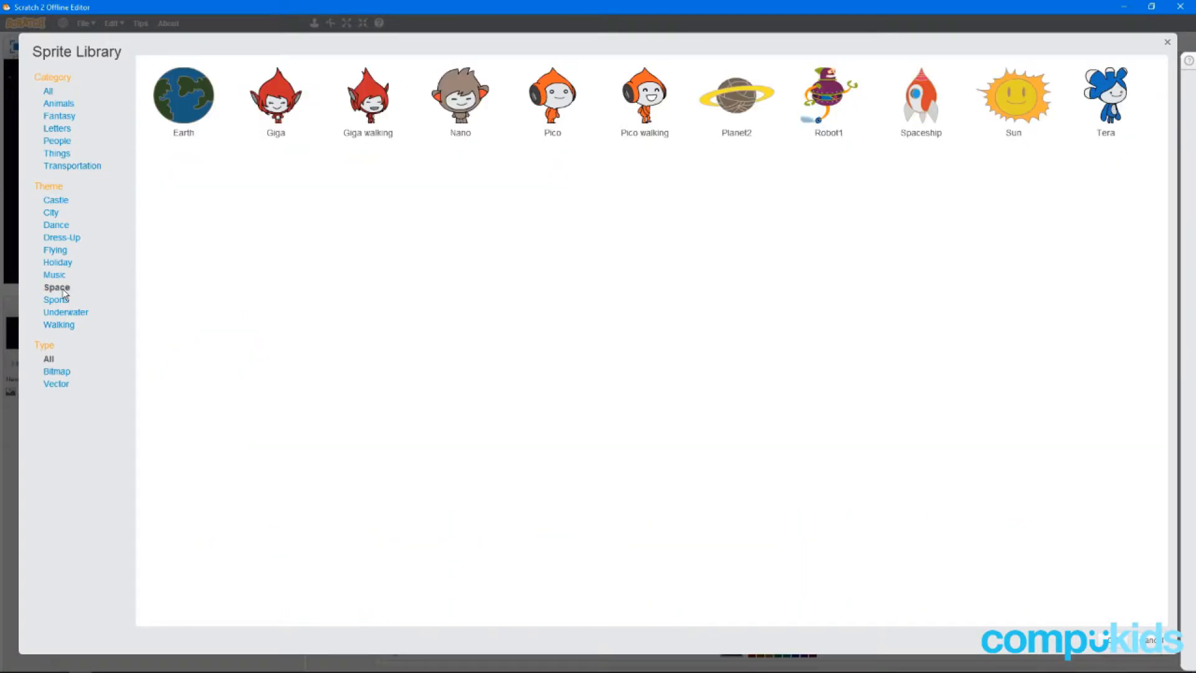
{"action": "double_click", "coordinate": [184, 110]}
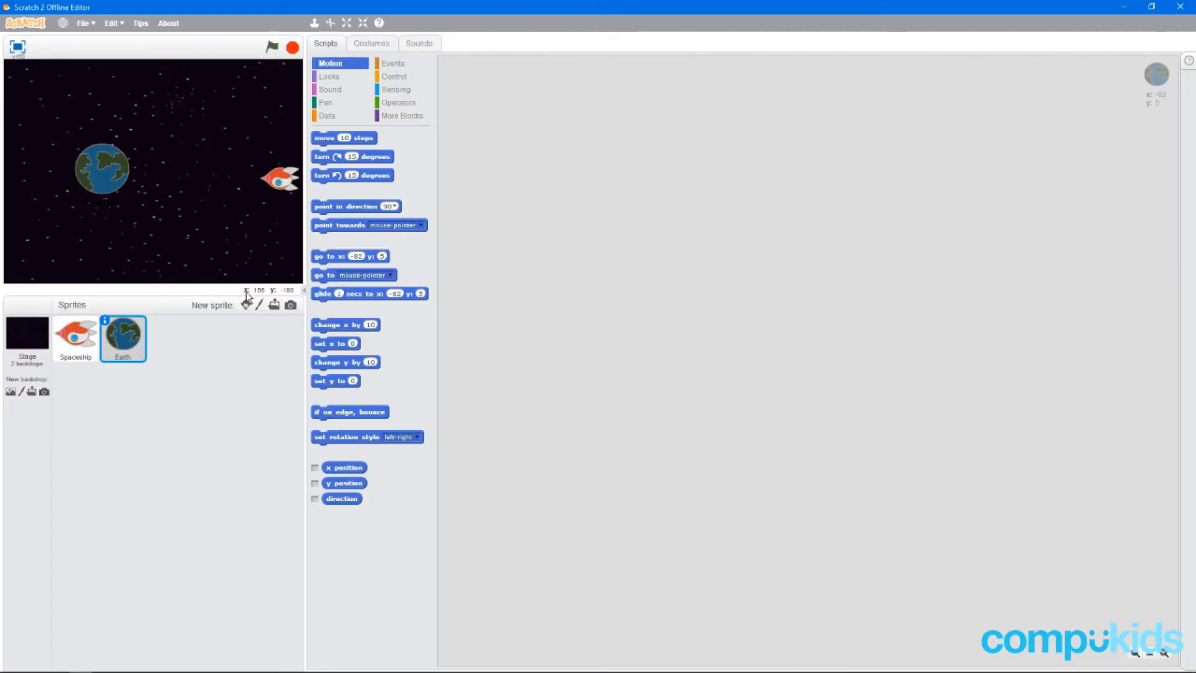
{"action": "left_click_drag", "start_coordinate": [76, 170], "coordinate": [22, 79]}
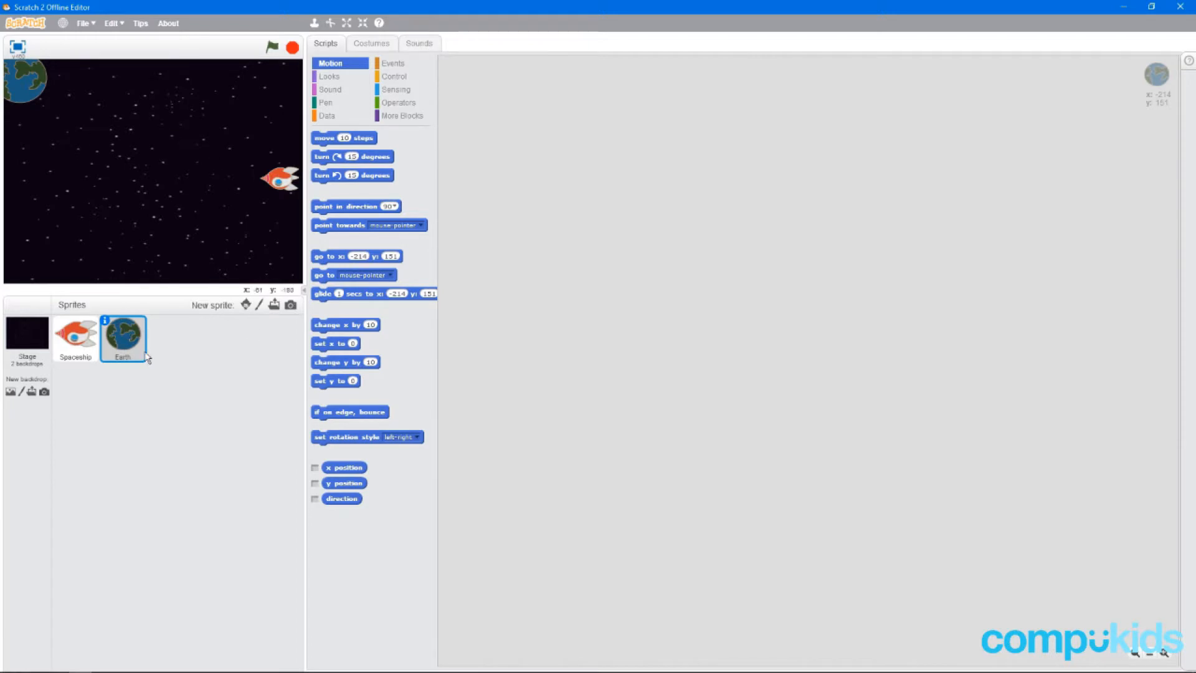
Paint a new sprite with a freehand black asteroid outline containing three craters
{"action": "left_click", "coordinate": [259, 305]}
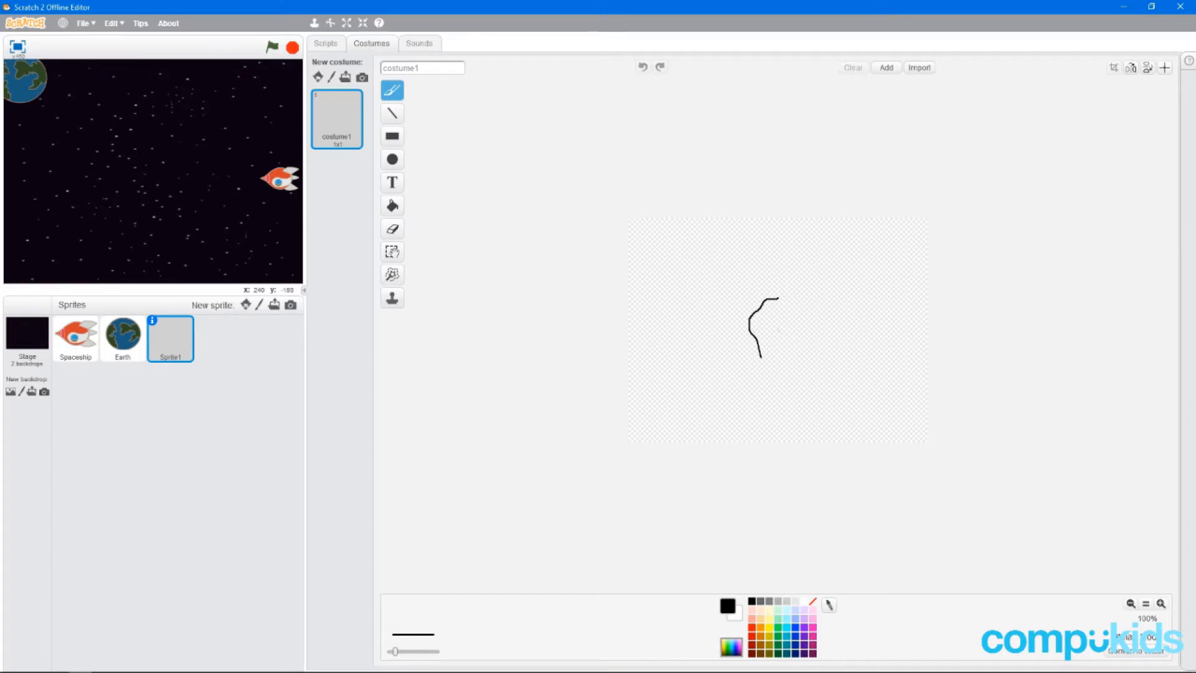
{"action": "mouse_move", "coordinate": [760, 357]}
{"action": "left_mouse_down"}
{"action": "mouse_move", "coordinate": [774, 367]}
{"action": "mouse_move", "coordinate": [818, 351]}
{"action": "left_mouse_up"}
{"action": "left_click_drag", "start_coordinate": [802, 306], "coordinate": [778, 298]}
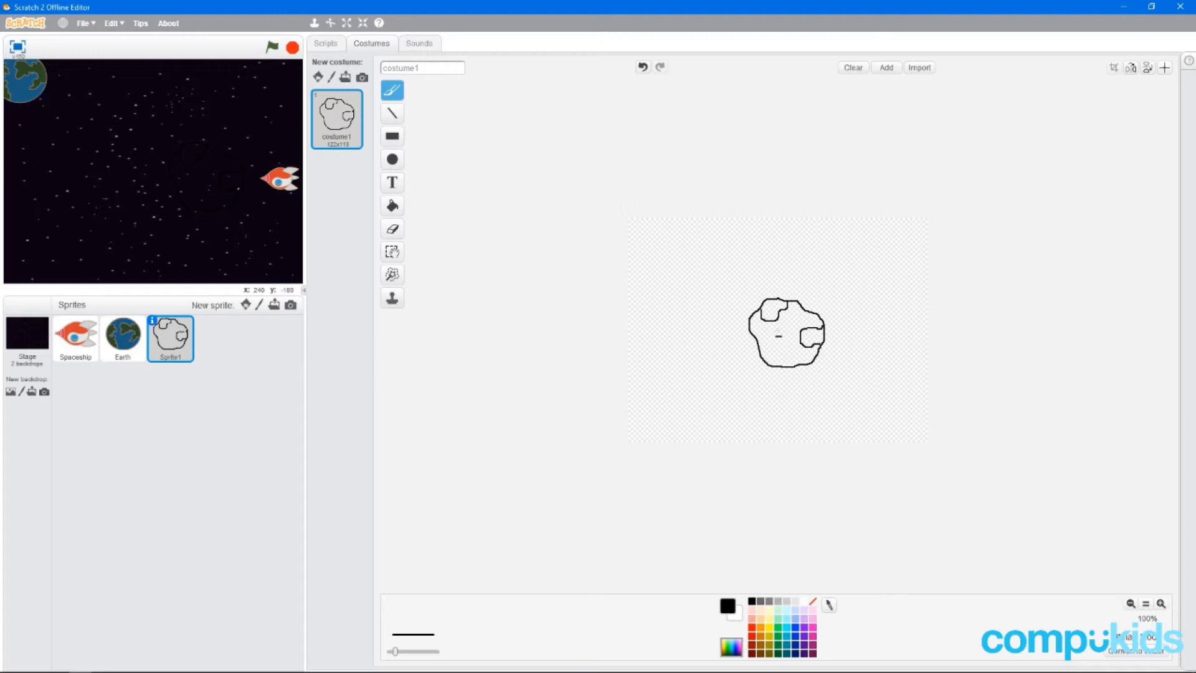
{"action": "mouse_move", "coordinate": [769, 351]}
{"action": "left_mouse_down"}
{"action": "mouse_move", "coordinate": [784, 357]}
{"action": "mouse_move", "coordinate": [794, 343]}
{"action": "left_mouse_up"}
Fill the asteroid's body with medium grey and its three craters with a darker grey
{"action": "left_click", "coordinate": [393, 207]}
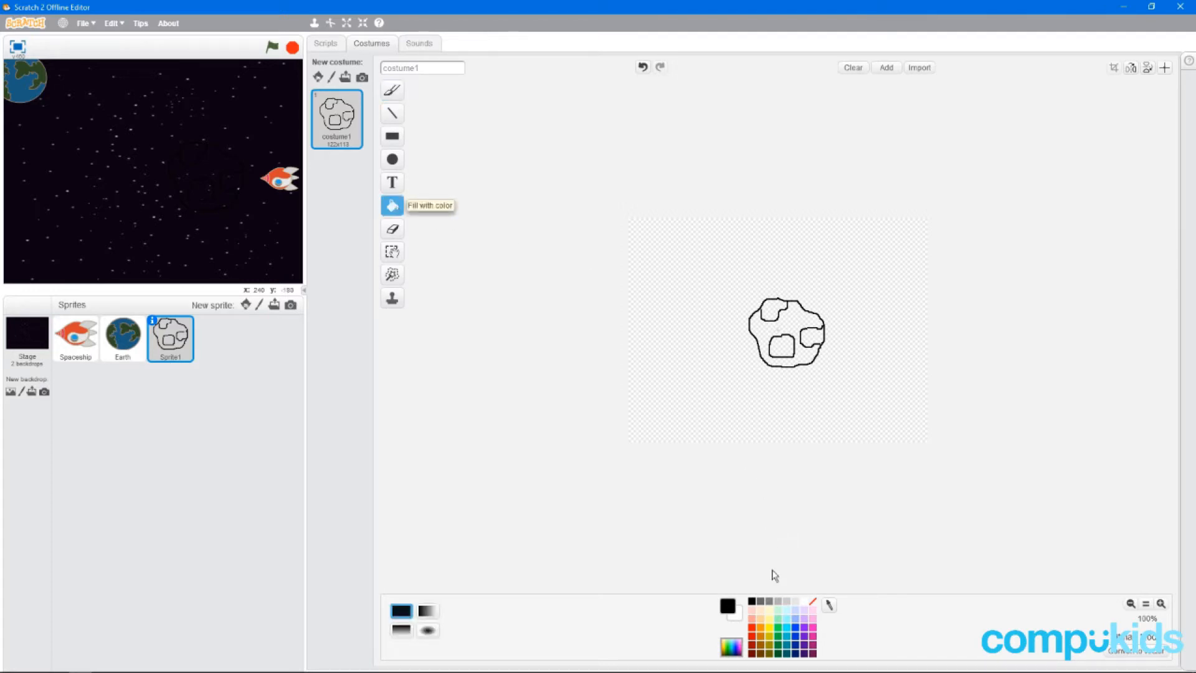
{"action": "left_click", "coordinate": [769, 602]}
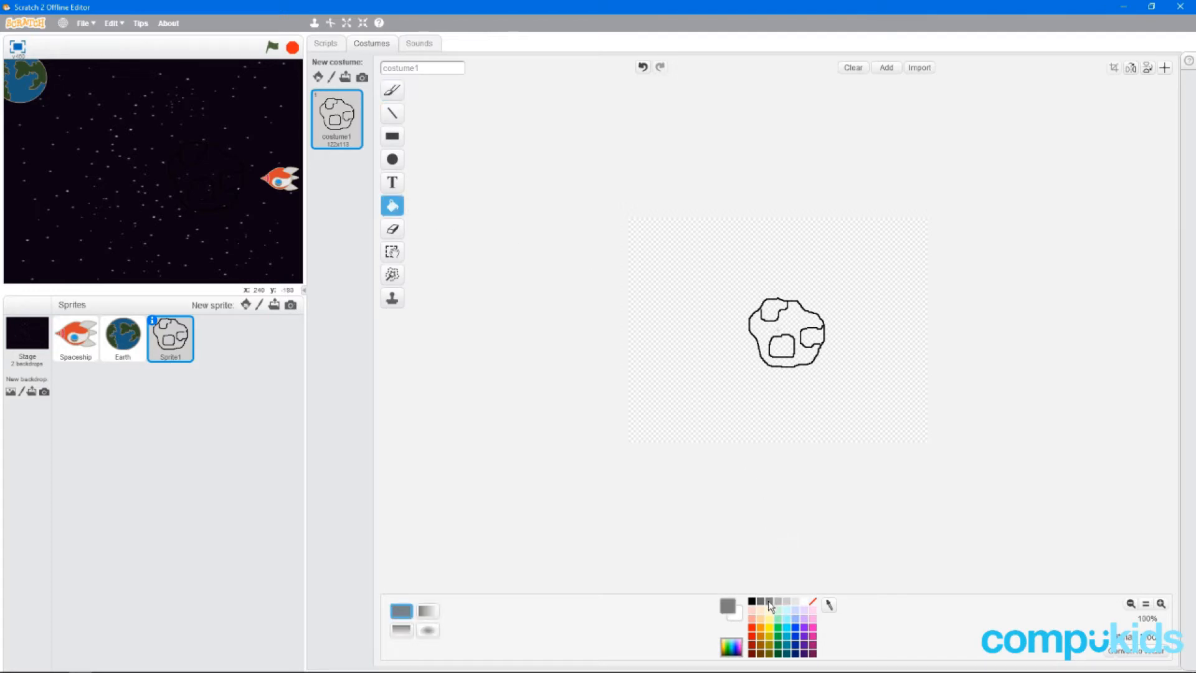
{"action": "left_click", "coordinate": [795, 321]}
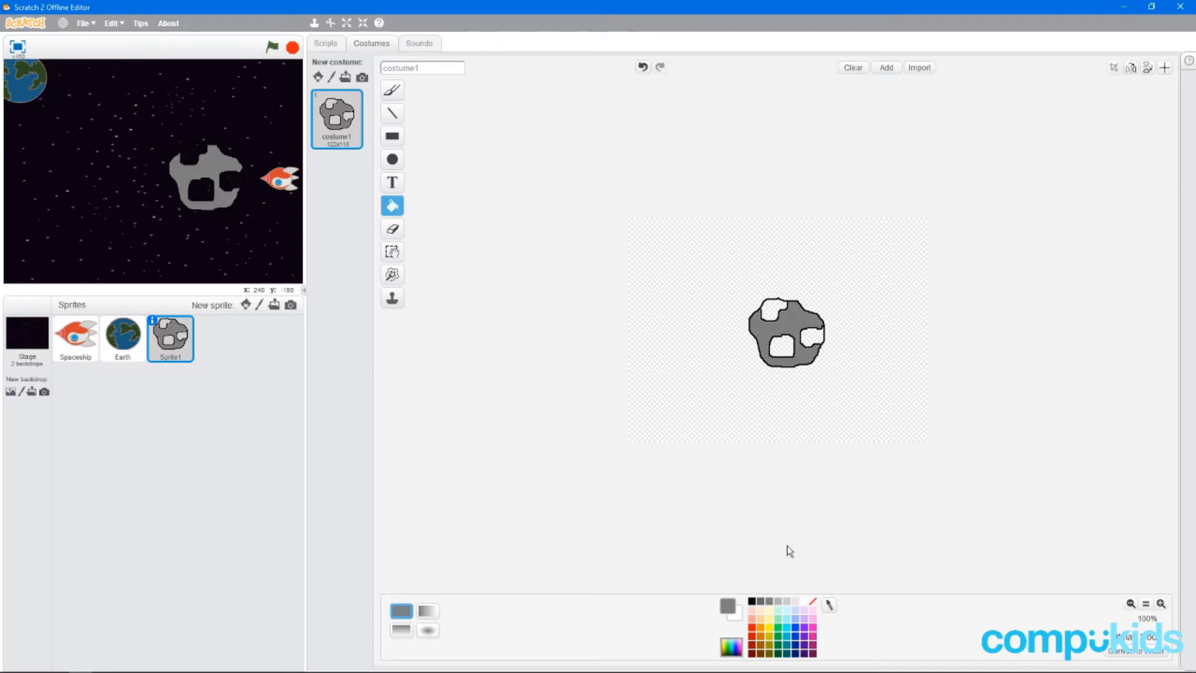
{"action": "left_click", "coordinate": [760, 600]}
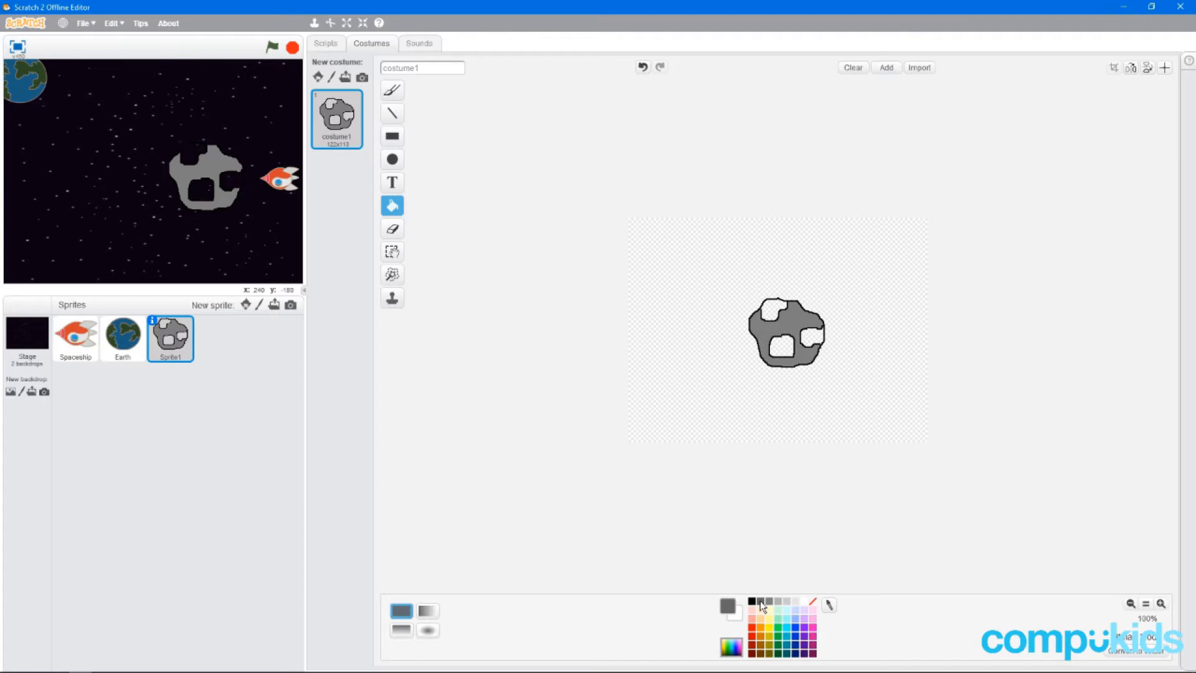
{"action": "left_click", "coordinate": [774, 312]}
{"action": "left_click", "coordinate": [781, 346]}
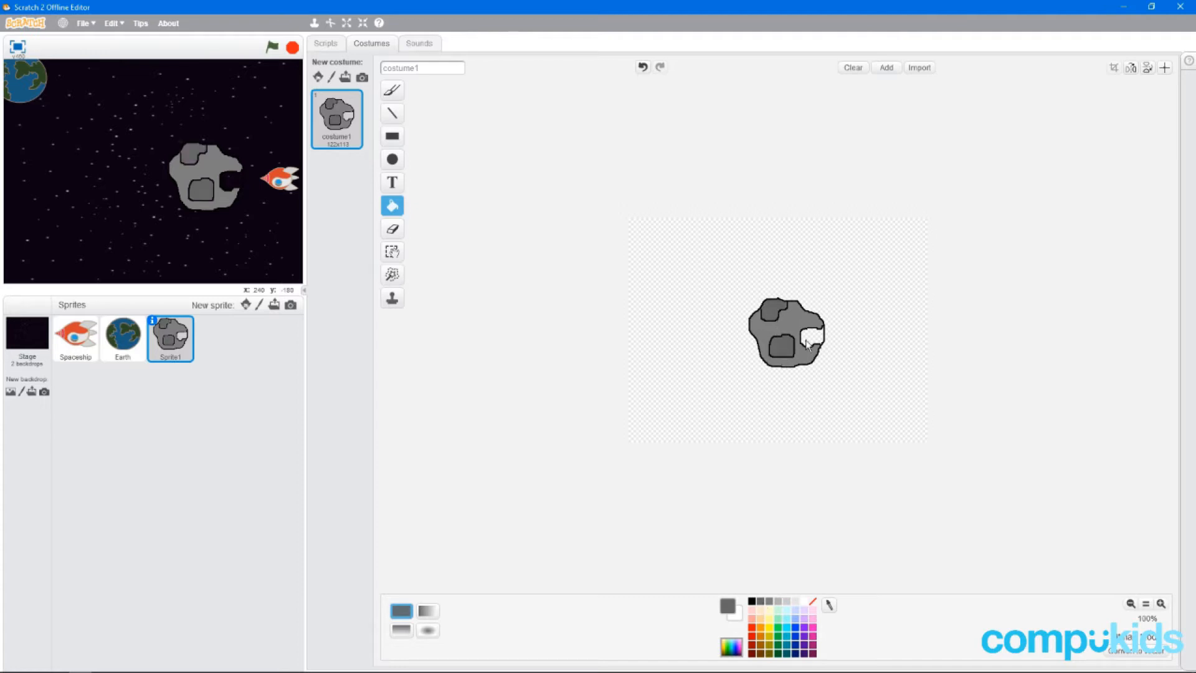
{"action": "left_click", "coordinate": [813, 339]}
Set the costume centre to the middle of the asteroid
{"action": "left_click", "coordinate": [1164, 67]}
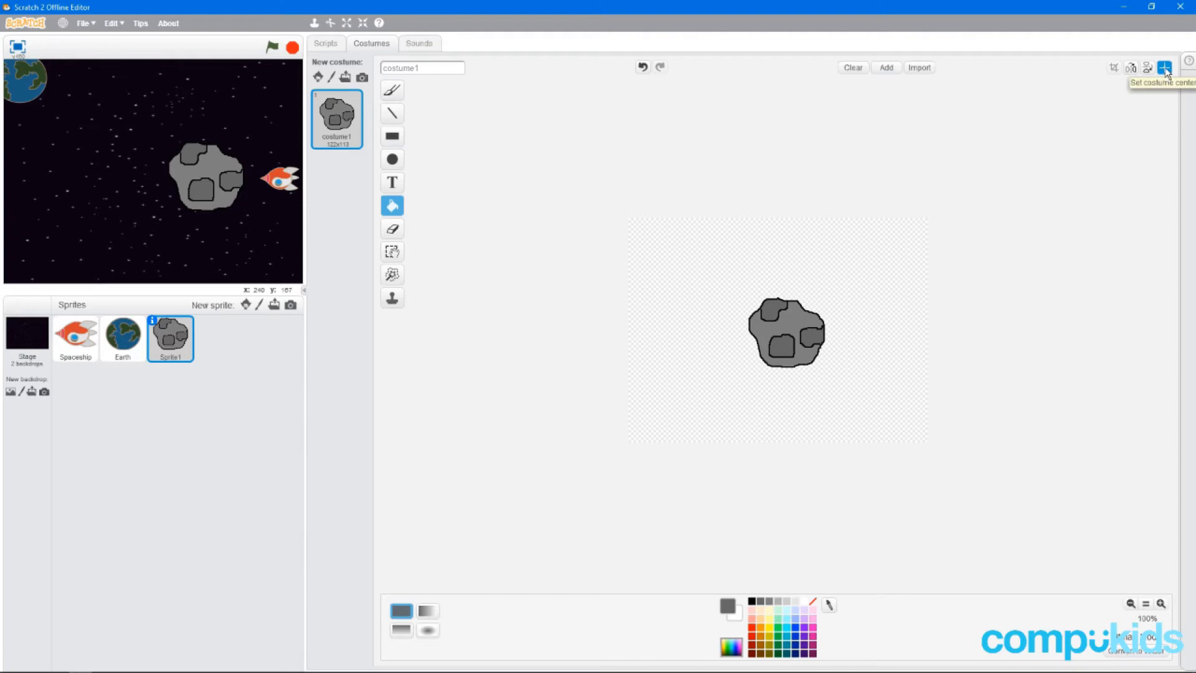
{"action": "left_click", "coordinate": [1165, 69]}
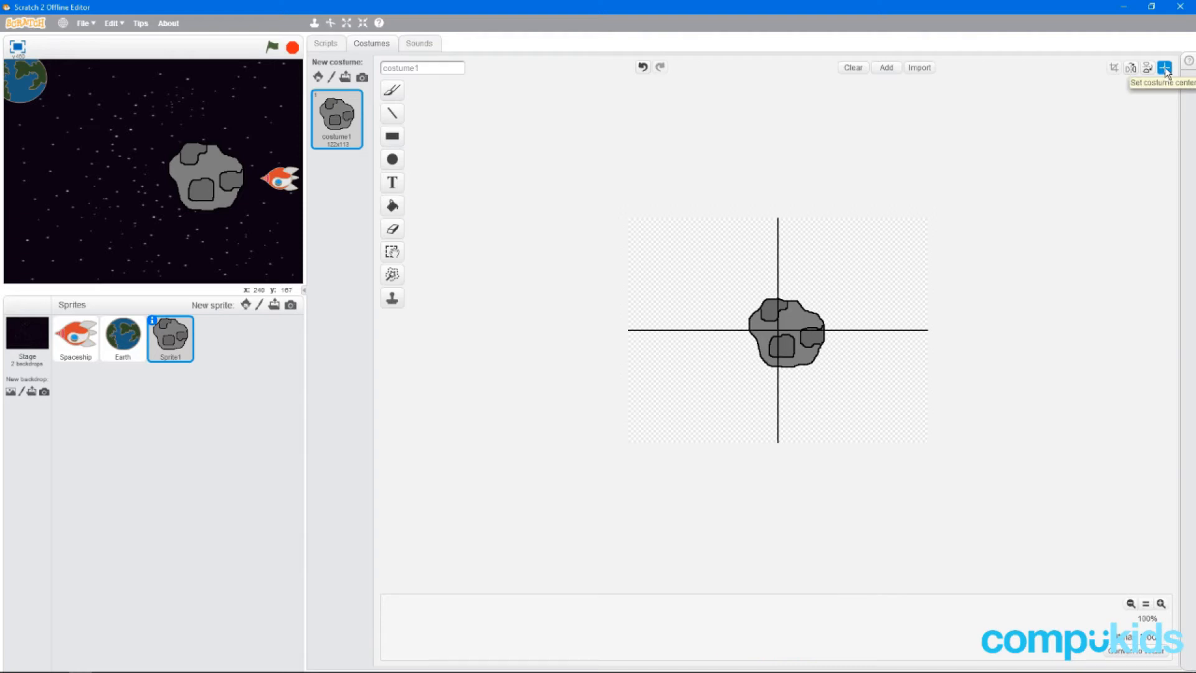
{"action": "left_click", "coordinate": [787, 337]}
{"action": "left_click_drag", "start_coordinate": [787, 337], "coordinate": [812, 336]}
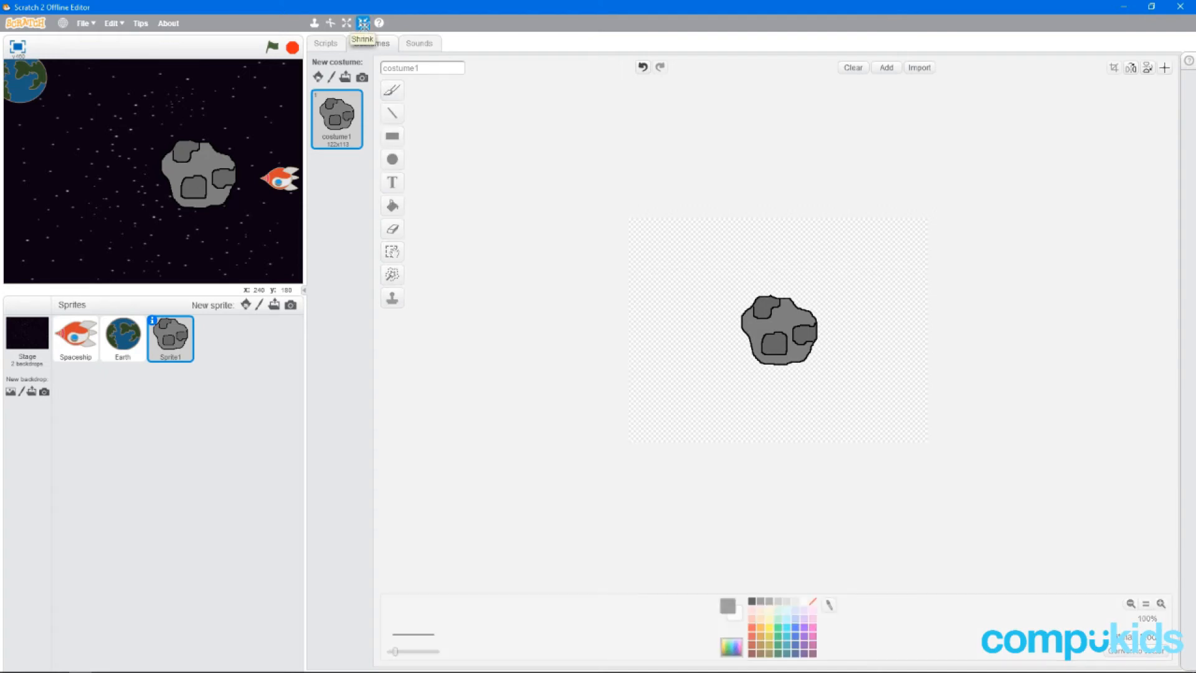
Shrink the asteroid sprite on the stage to roughly half its size
{"action": "left_click", "coordinate": [208, 182]}
{"action": "left_click", "coordinate": [199, 176]}
{"action": "left_click", "coordinate": [199, 176]}
{"action": "left_click", "coordinate": [199, 176]}
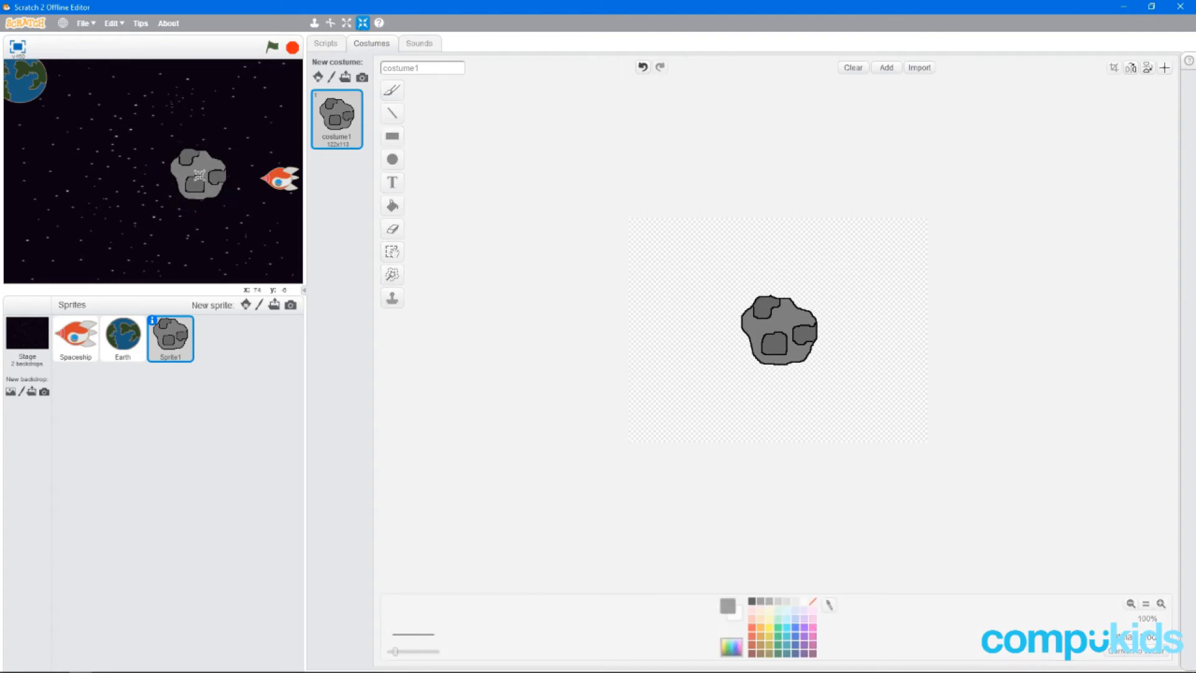
{"action": "left_click", "coordinate": [200, 175]}
{"action": "left_click", "coordinate": [199, 176]}
{"action": "left_click", "coordinate": [200, 176]}
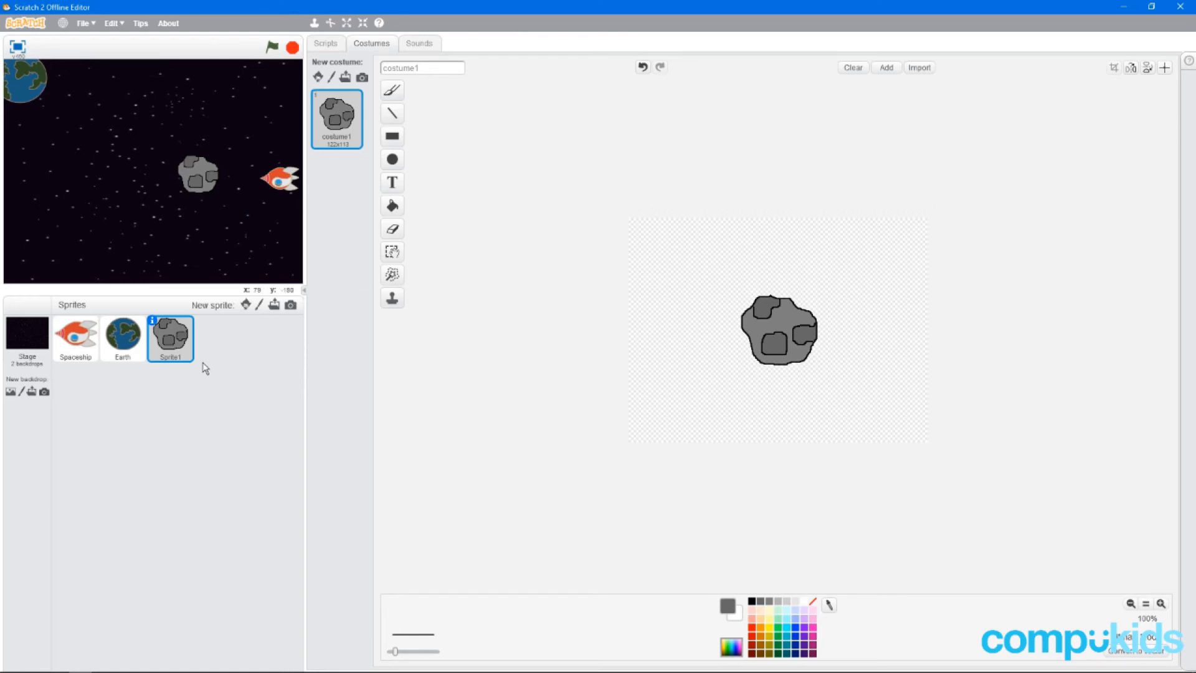
Duplicate the asteroid sprite, placing the original near Earth and the copy in the stage's lower right area
{"action": "right_click", "coordinate": [169, 338]}
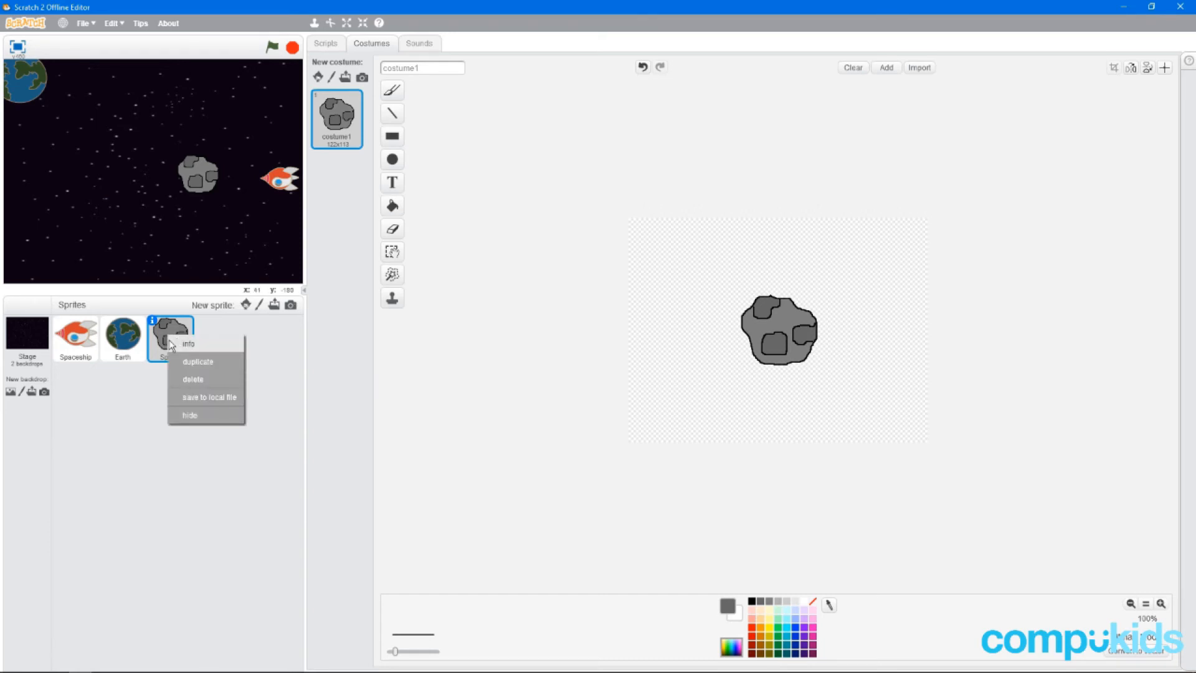
{"action": "left_click", "coordinate": [177, 360]}
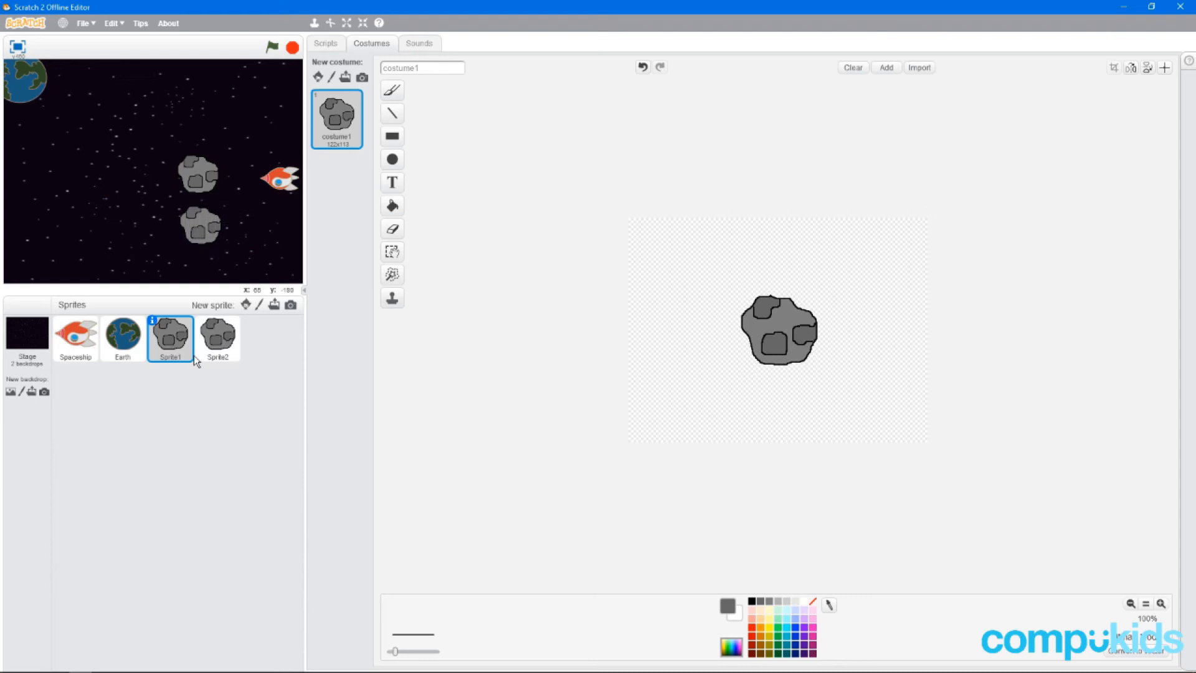
{"action": "left_click_drag", "start_coordinate": [186, 174], "coordinate": [77, 111]}
{"action": "left_click_drag", "start_coordinate": [198, 215], "coordinate": [210, 209]}
Duplicate the second asteroid for a third one and spread the asteroids towards the stage's upper and lower edges
{"action": "left_click", "coordinate": [217, 347]}
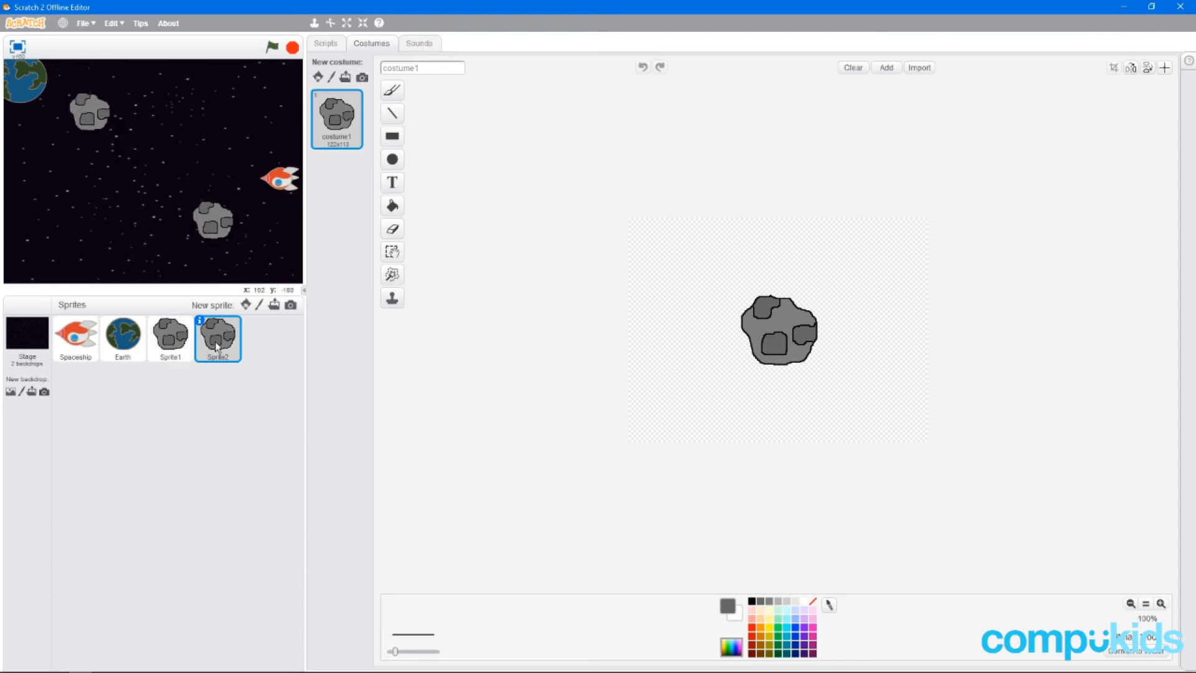
{"action": "right_click", "coordinate": [218, 343]}
{"action": "left_click", "coordinate": [228, 366]}
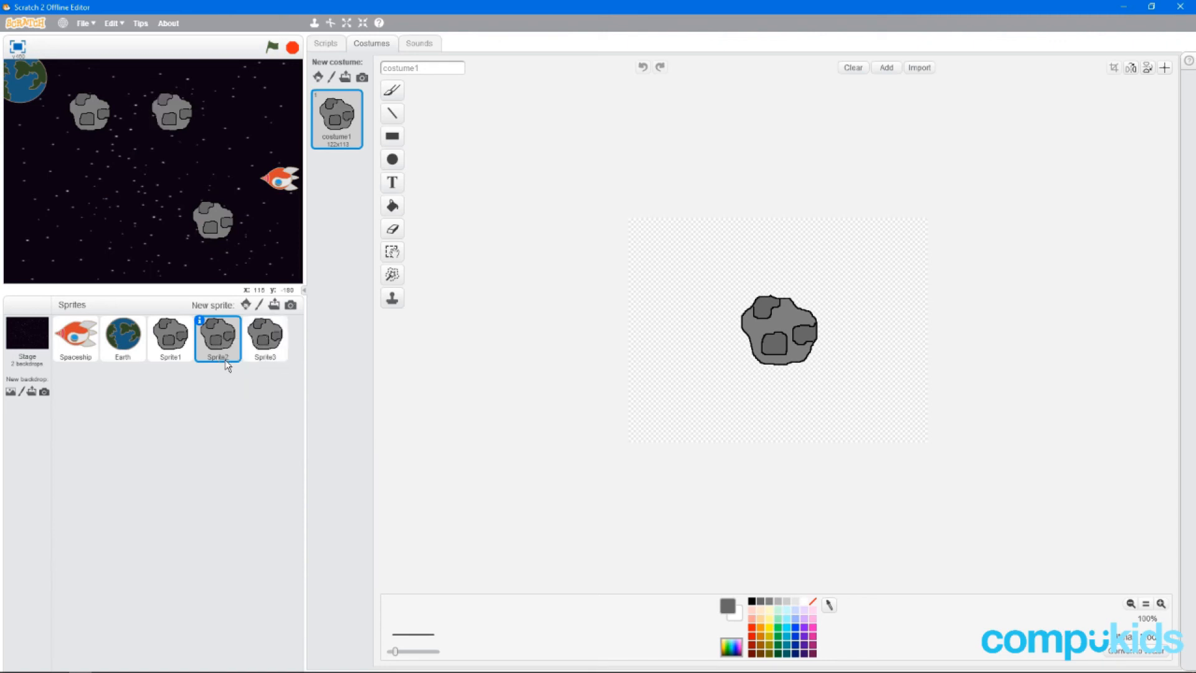
{"action": "left_click_drag", "start_coordinate": [215, 226], "coordinate": [226, 257]}
{"action": "left_click_drag", "start_coordinate": [85, 108], "coordinate": [76, 84]}
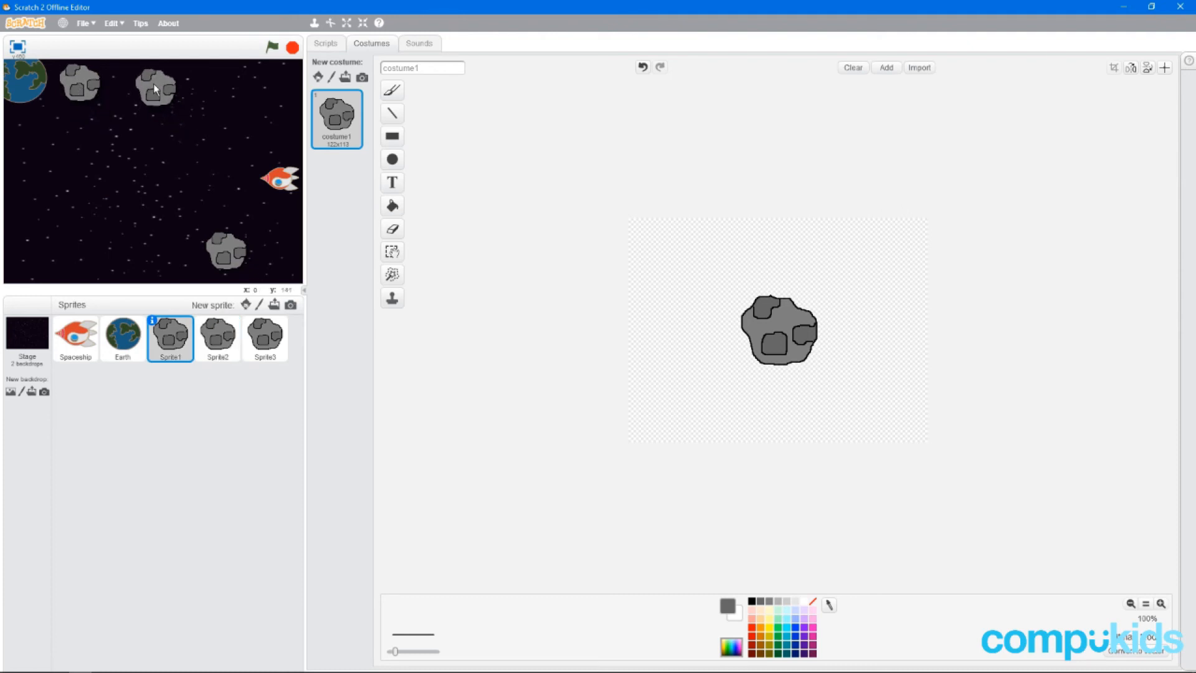